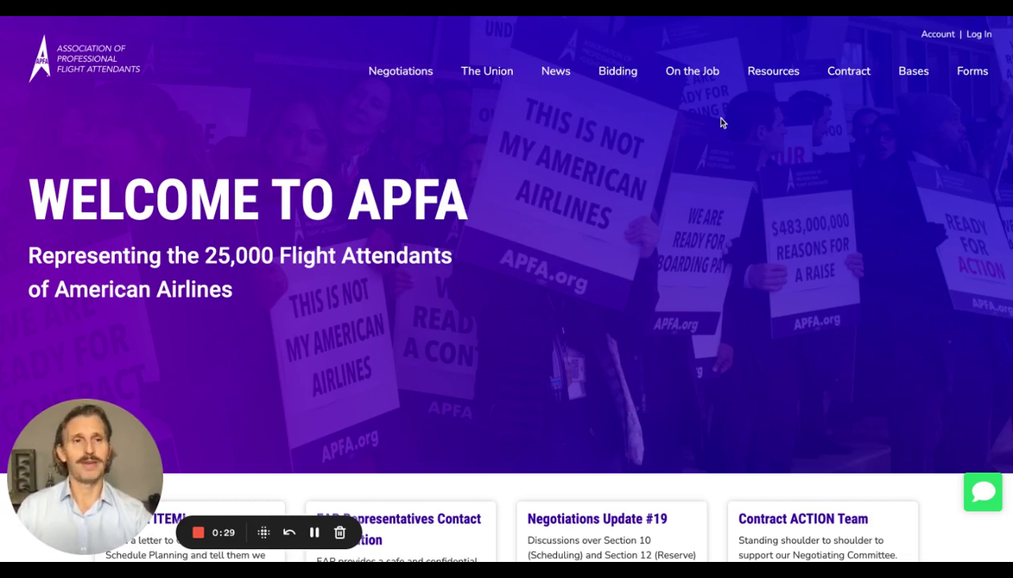
# Go to the member login page from the top right of the APFA home page
pyautogui.click(981, 36)
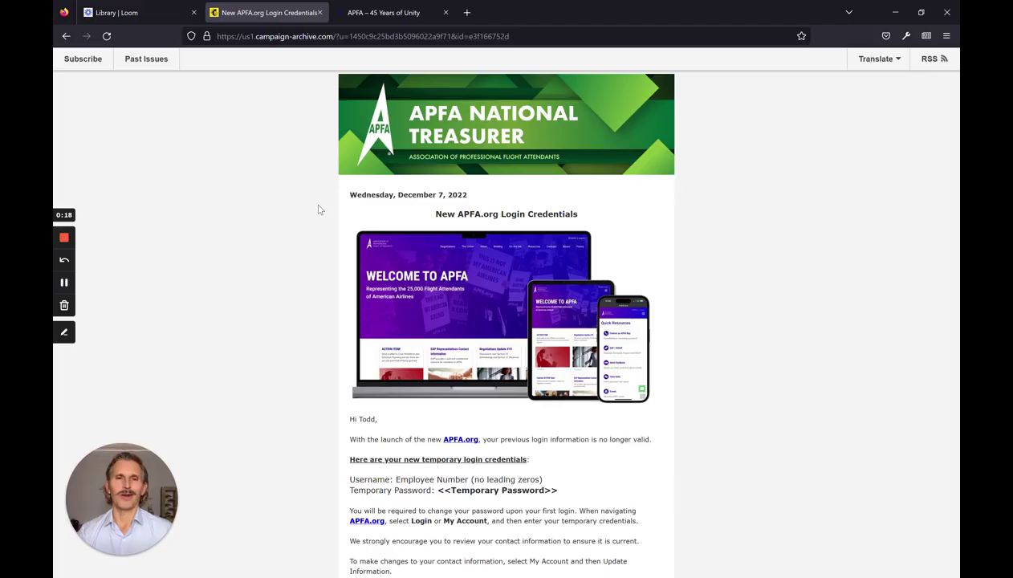
pyautogui.scroll(-1, 318, 210)
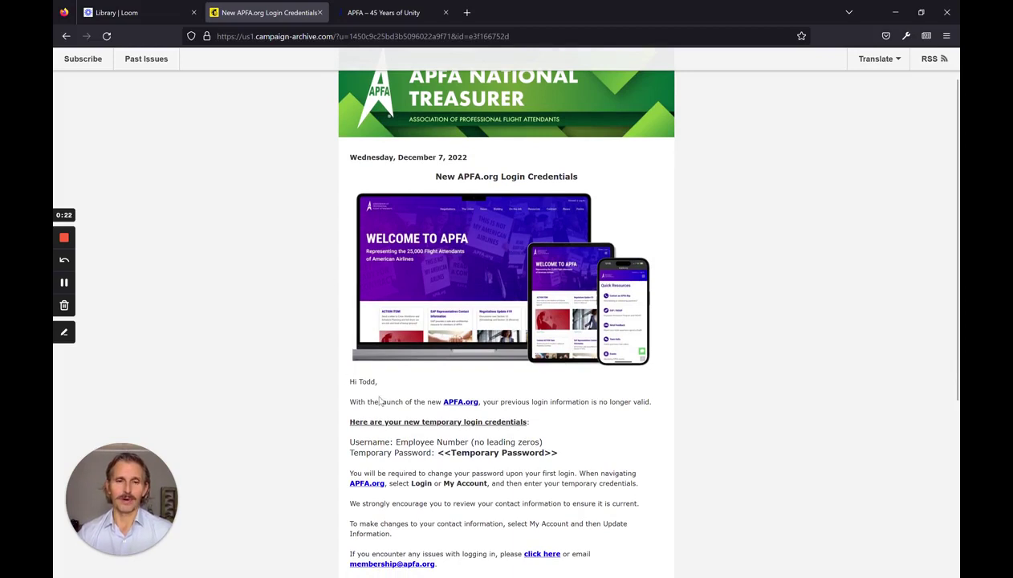
pyautogui.scroll(-1, 399, 388)
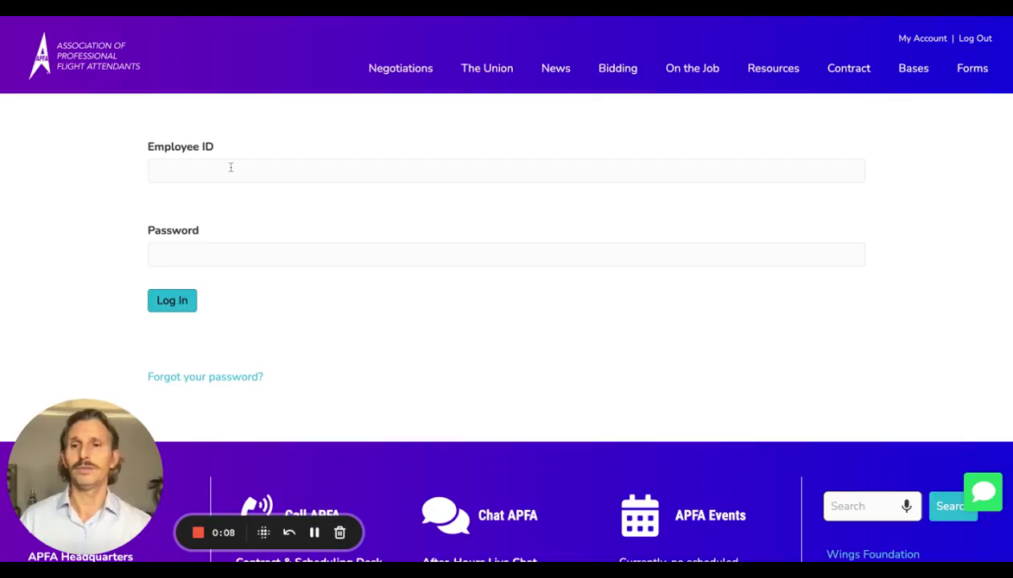
# Sign in using the employee number and the temporary password
pyautogui.click(231, 169)
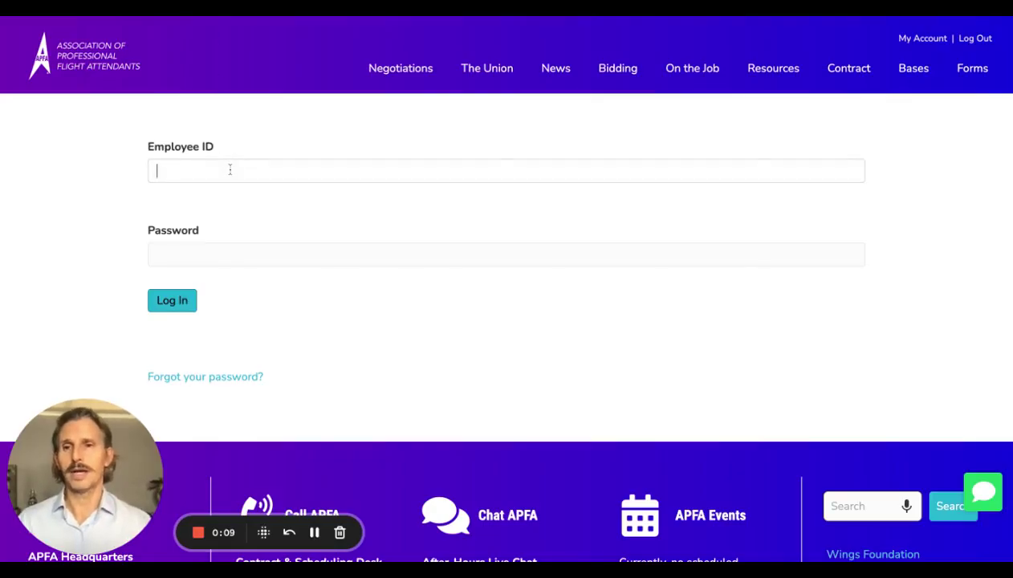
pyautogui.write('999')
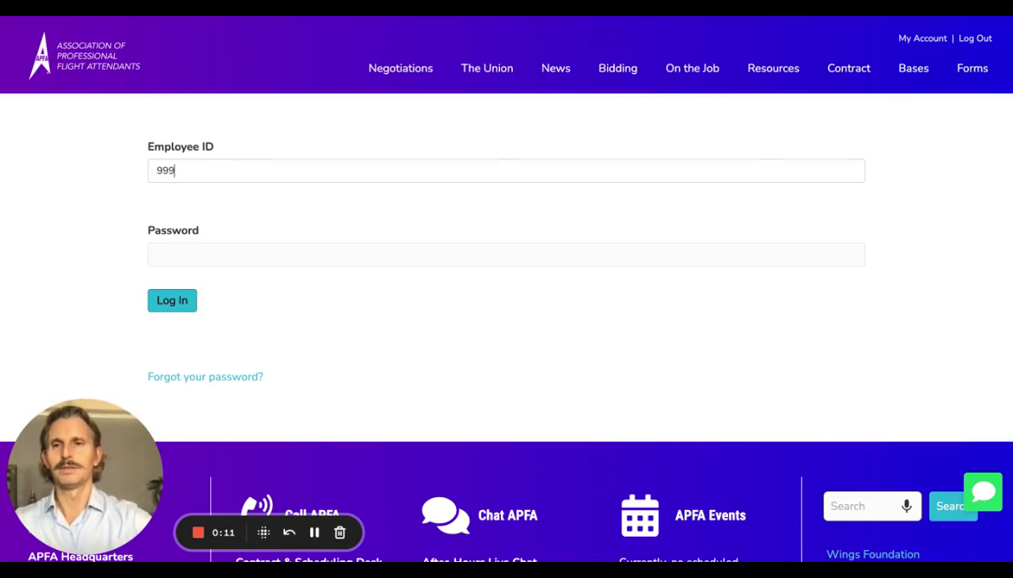
pyautogui.write('978')
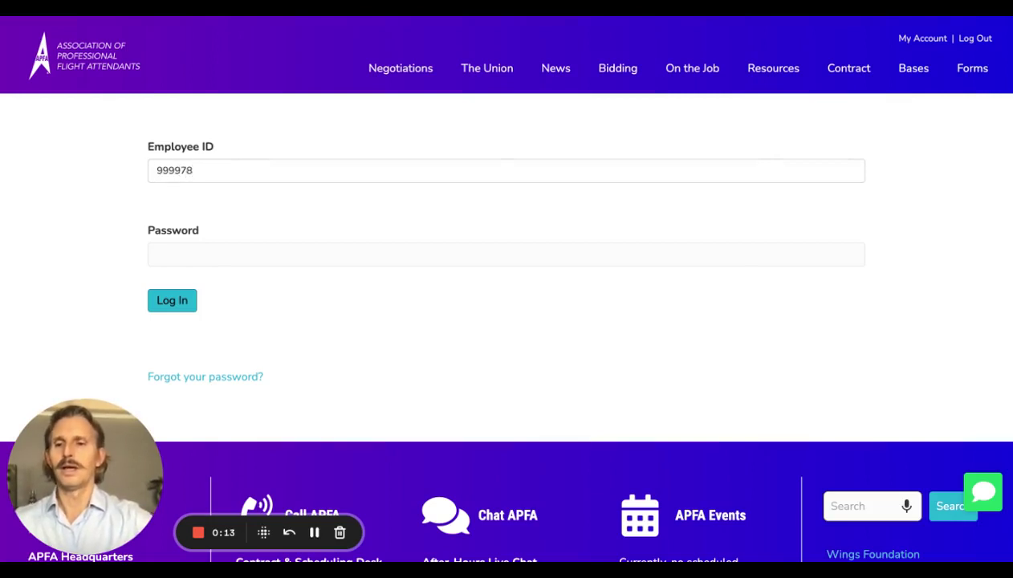
pyautogui.click(158, 254)
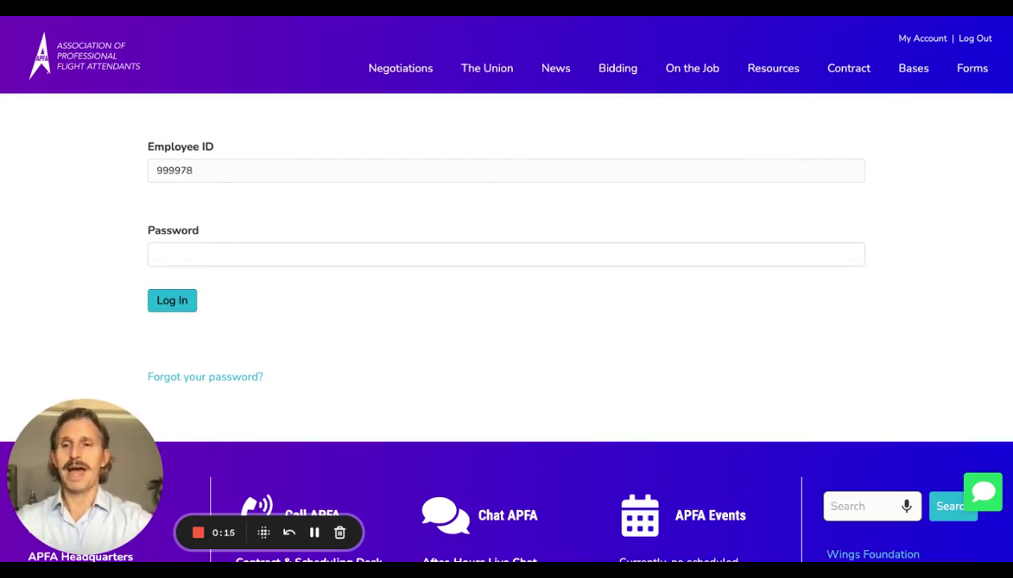
pyautogui.write('••••')
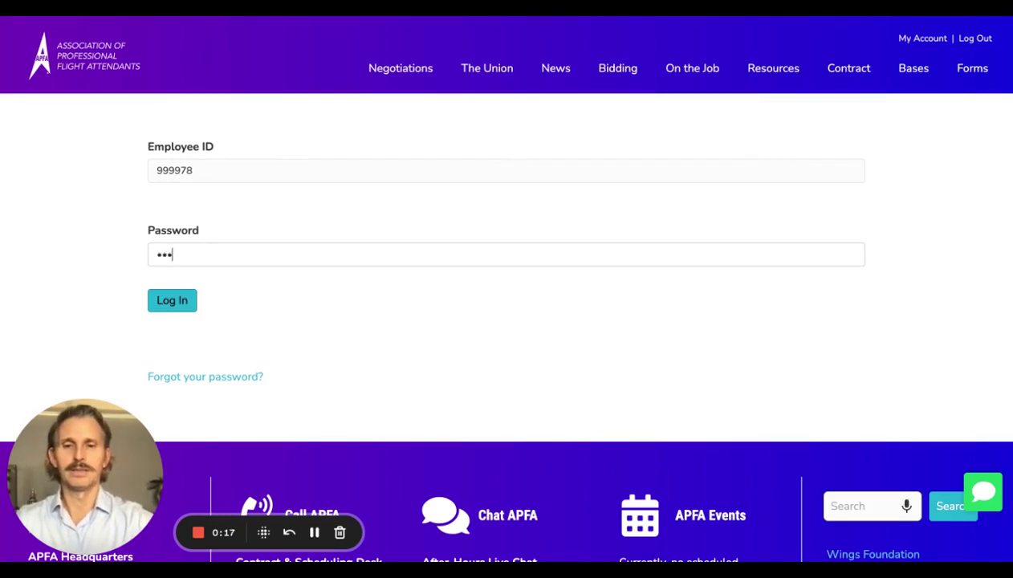
pyautogui.write('•••')
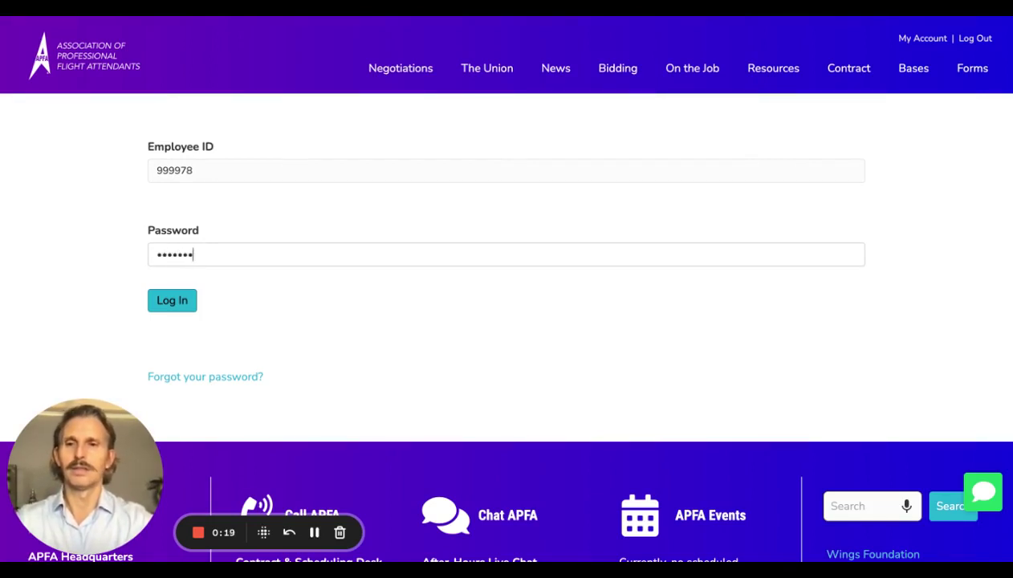
pyautogui.click(164, 309)
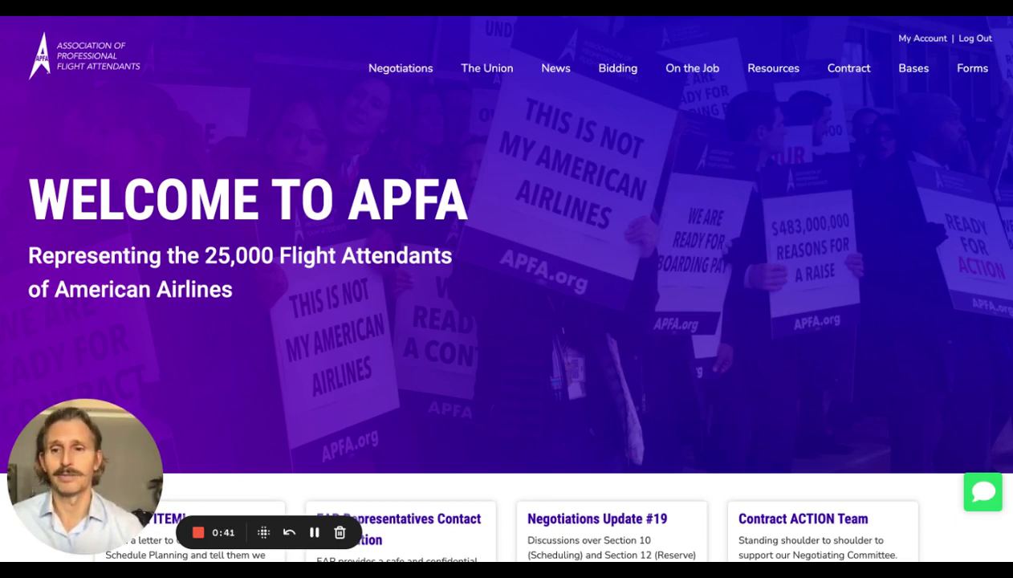
# Replace the temporary password with a new password, entering the new one twice
pyautogui.click(315, 532)
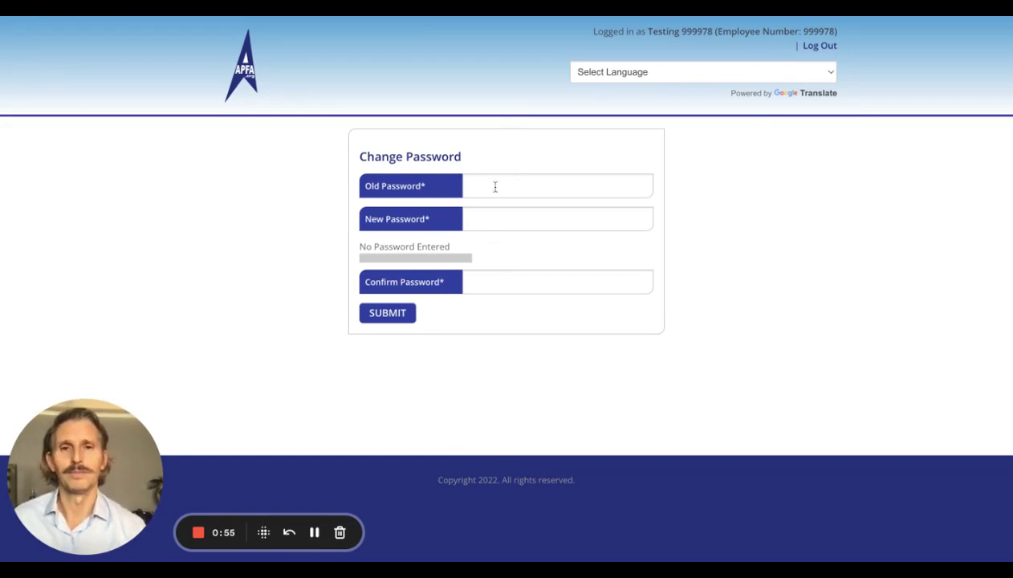
pyautogui.click(495, 187)
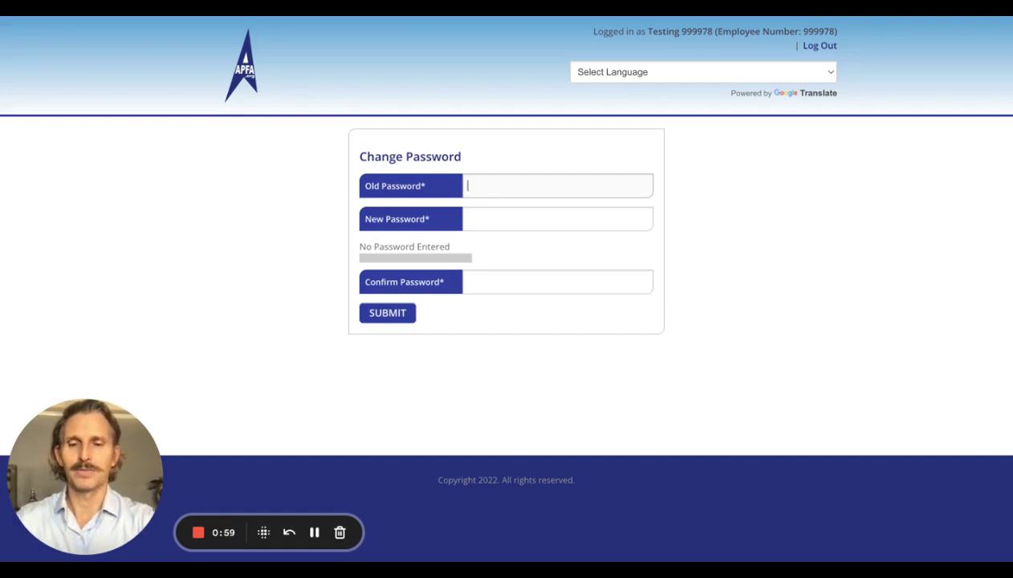
pyautogui.write('••••')
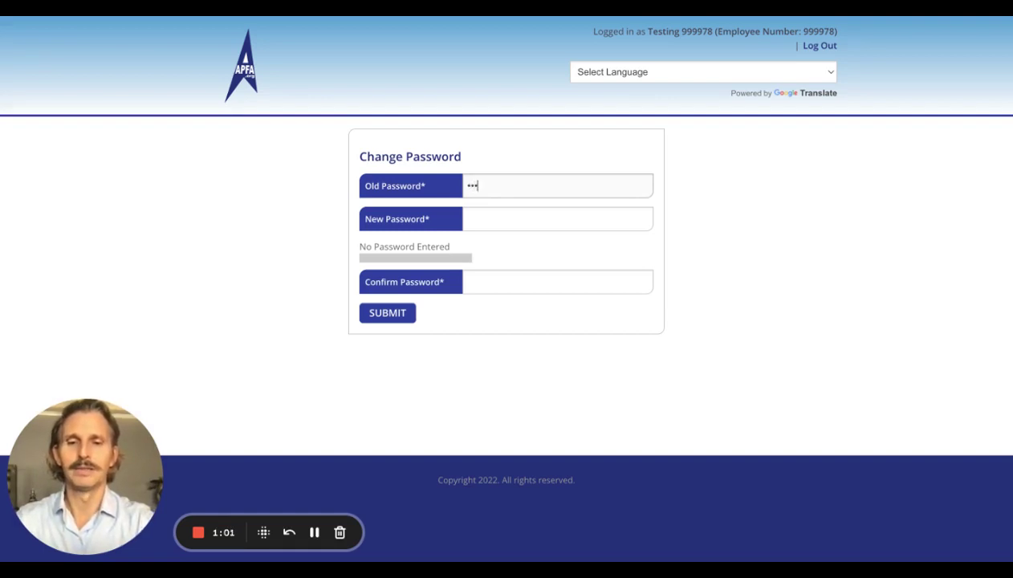
pyautogui.write('••••')
pyautogui.click(468, 219)
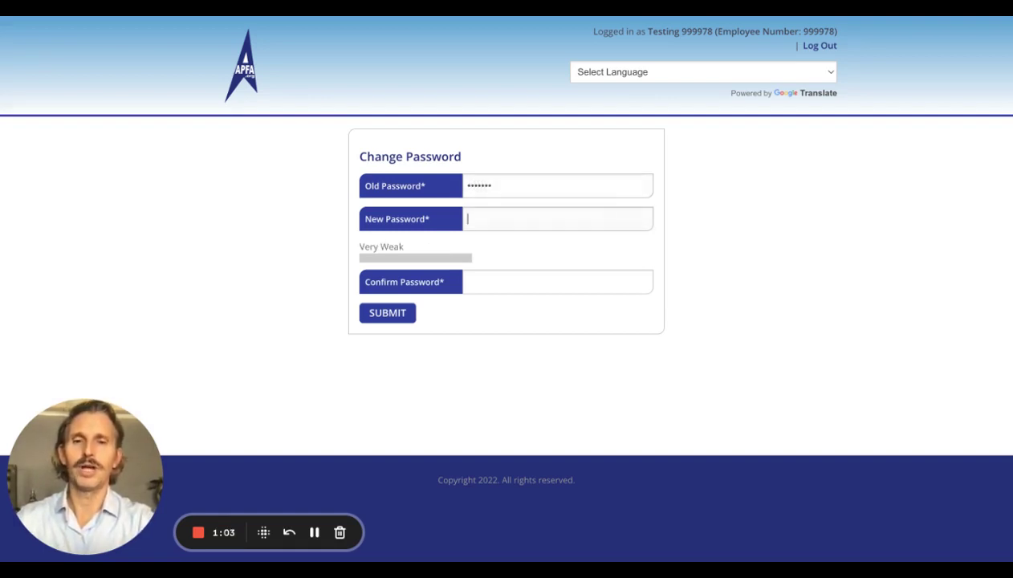
pyautogui.write('••••••')
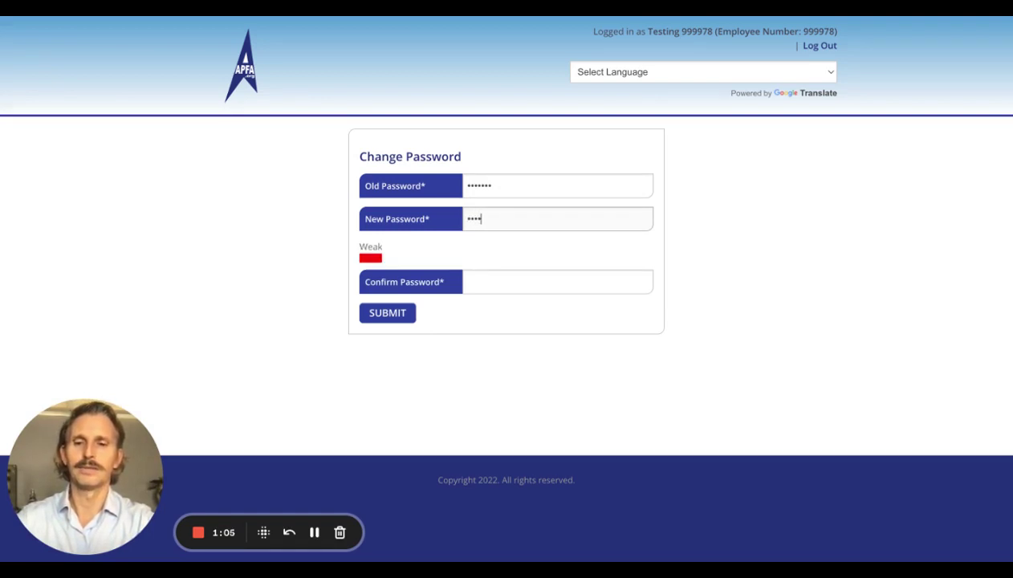
pyautogui.write('•')
pyautogui.click(481, 282)
pyautogui.write('•••')
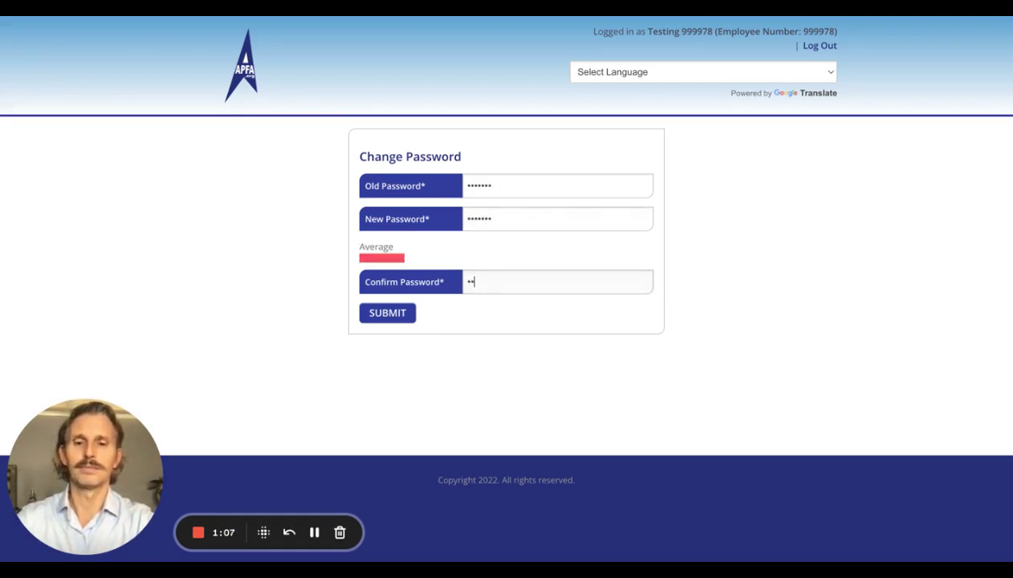
pyautogui.write('••••')
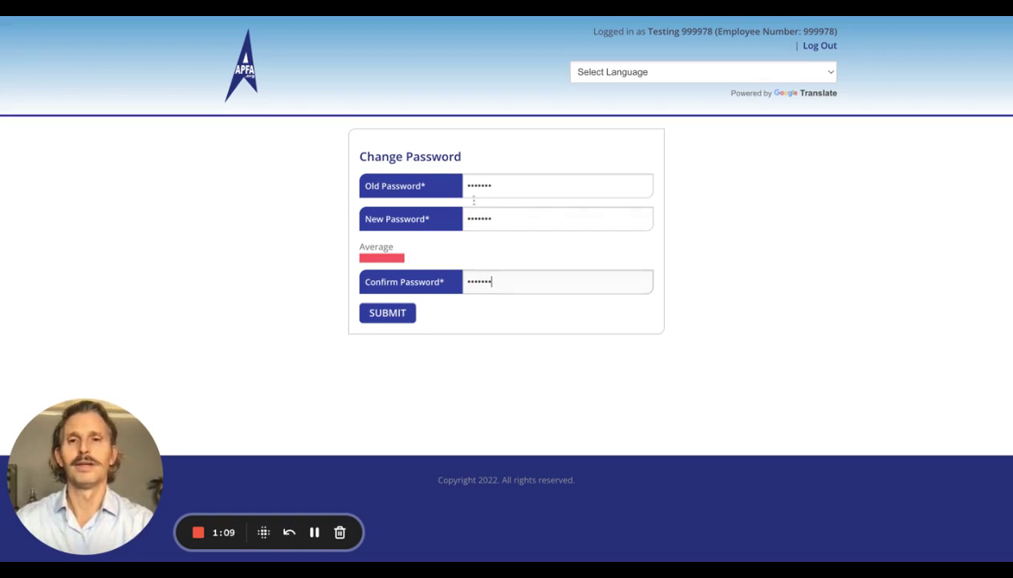
pyautogui.click(405, 312)
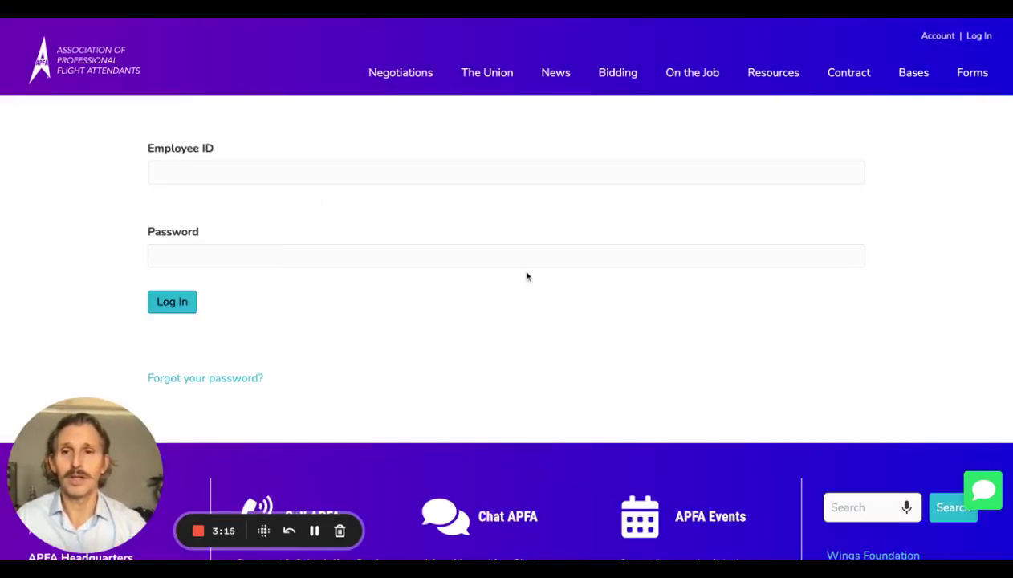
# Attempt a login with the employee number and a password, which the portal rejects
pyautogui.click(300, 171)
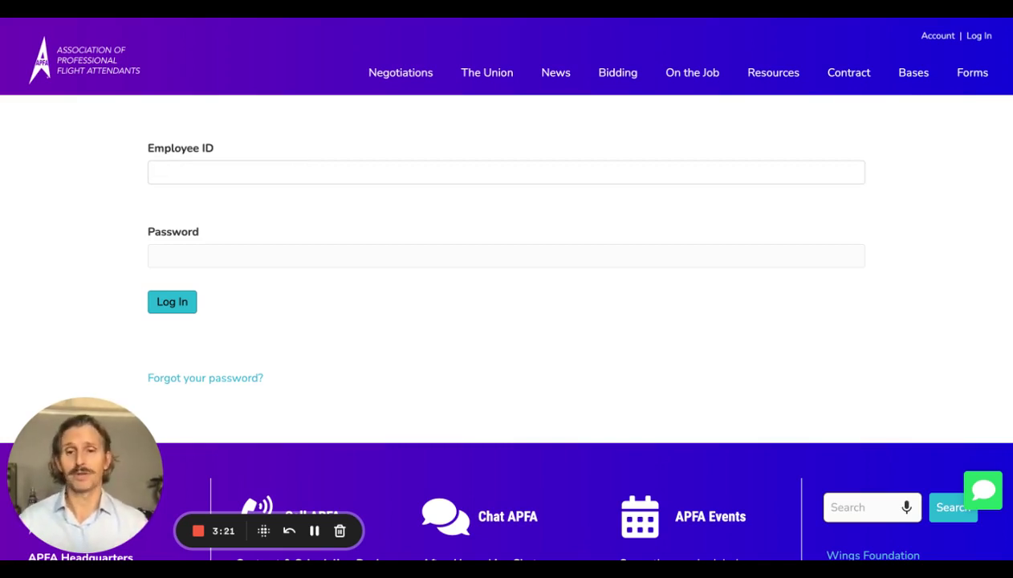
pyautogui.write('999')
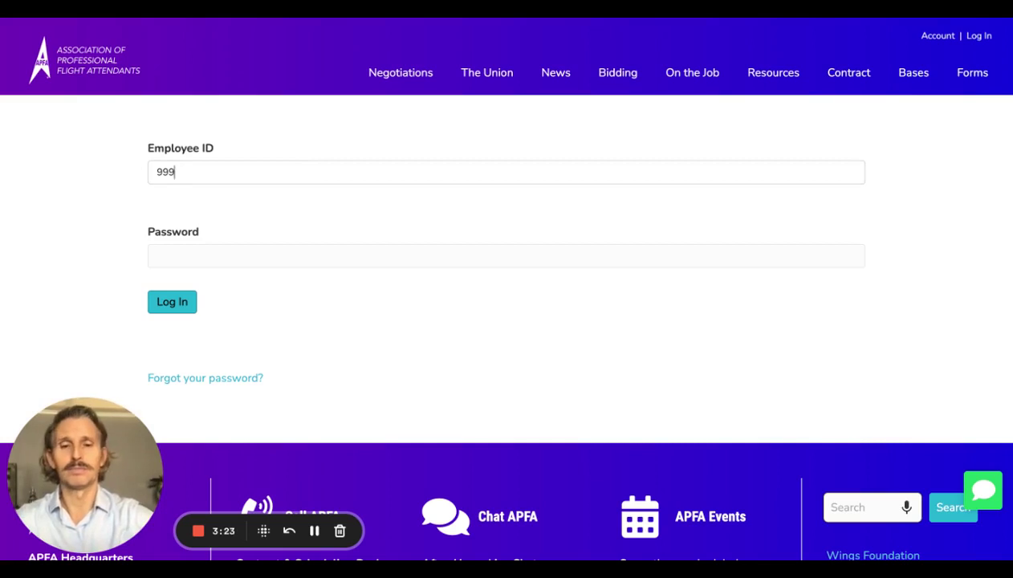
pyautogui.write('978')
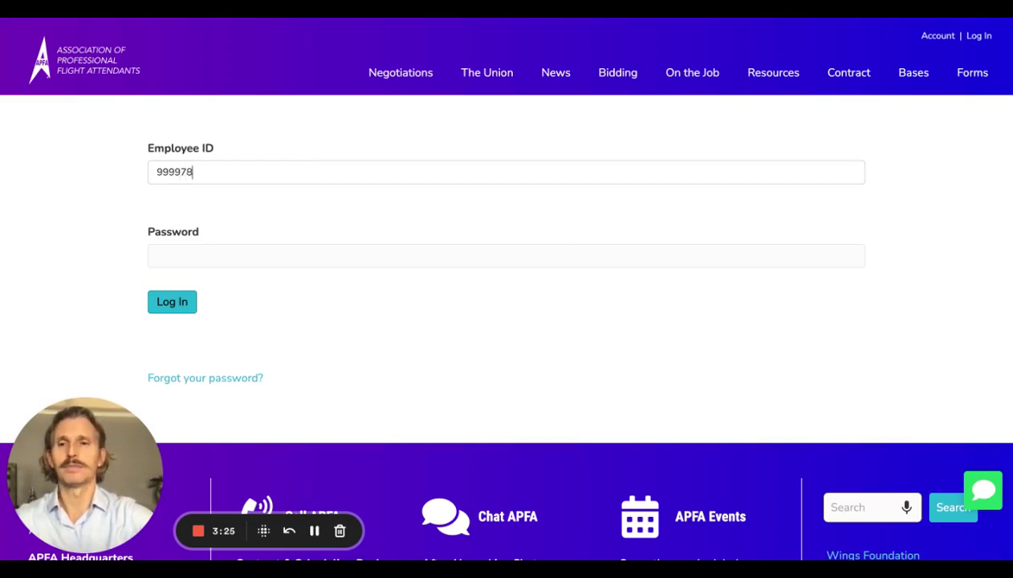
pyautogui.write('*******')
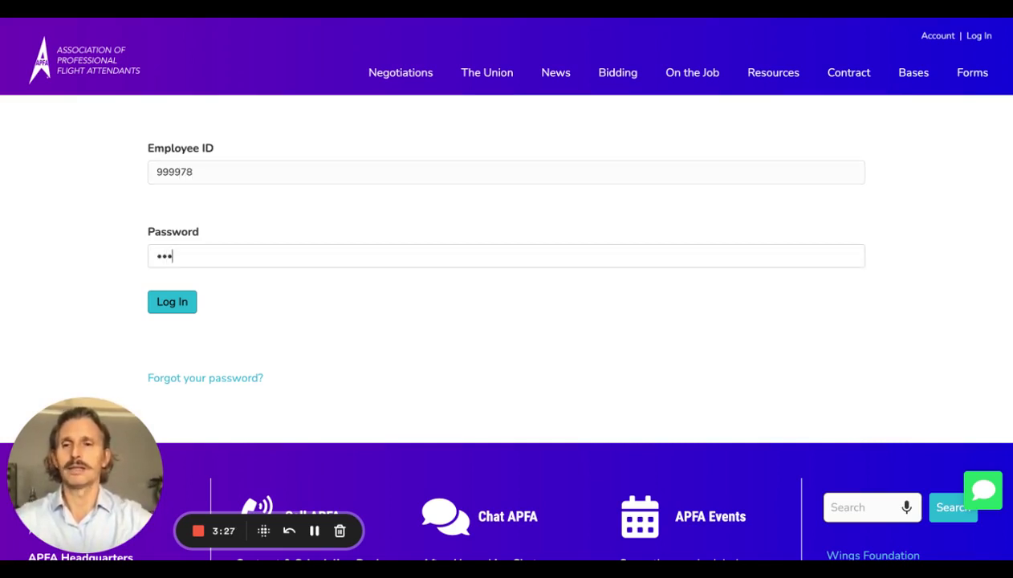
pyautogui.click(166, 302)
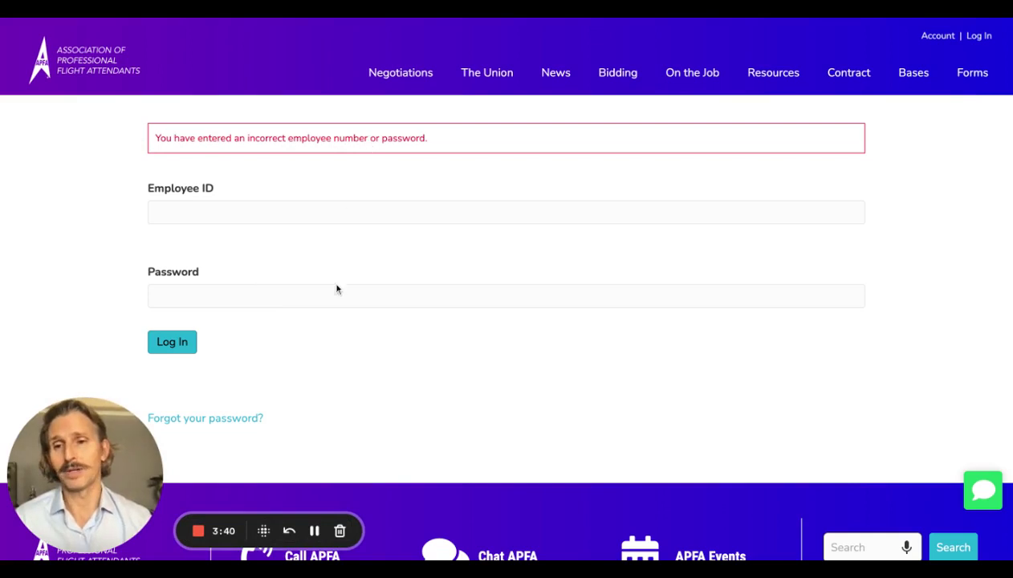
# Request a password reset with the employee number and the account's e-mail address
pyautogui.click(223, 423)
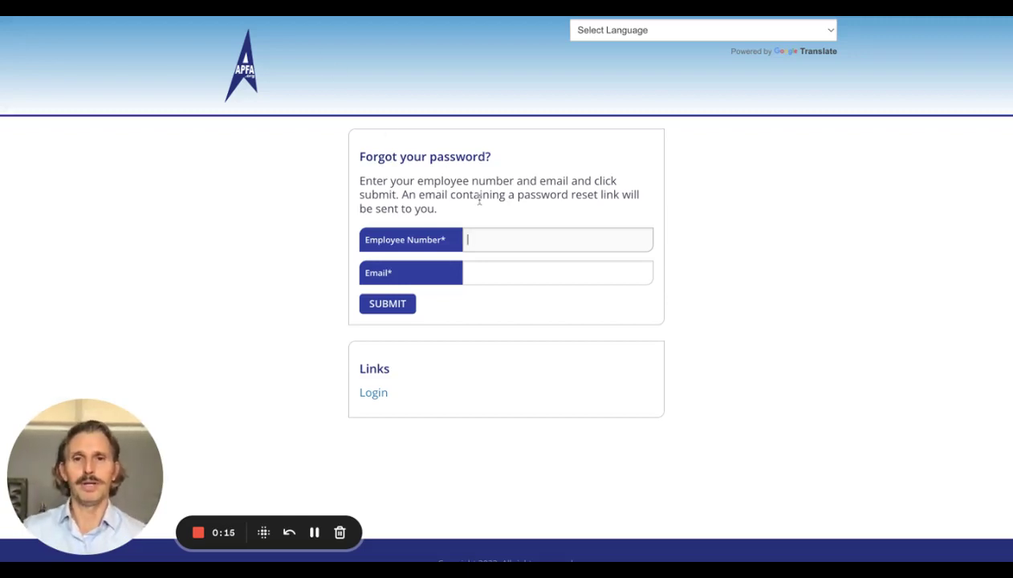
pyautogui.write('999')
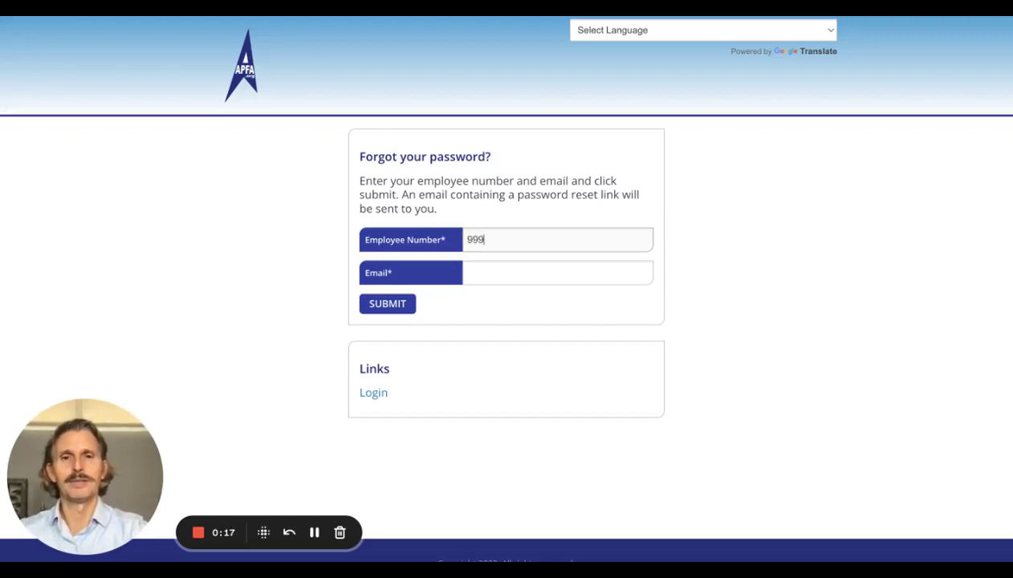
pyautogui.write('978')
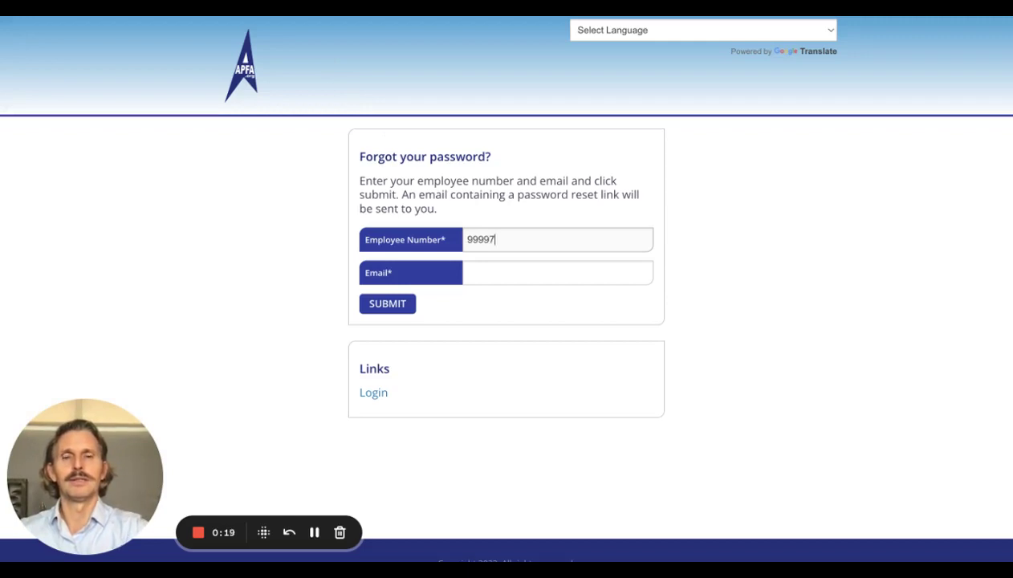
pyautogui.click(467, 273)
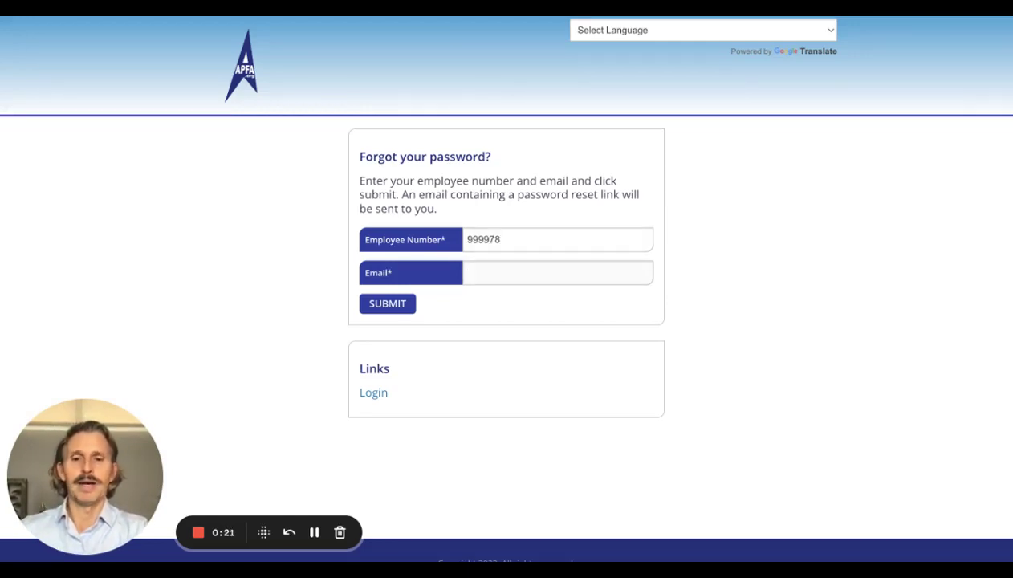
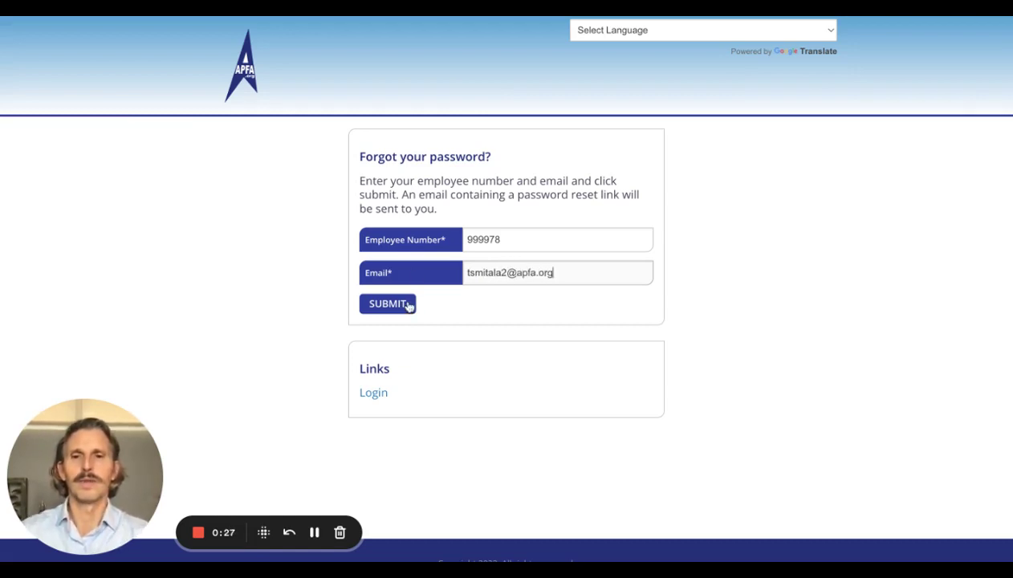
pyautogui.click(399, 303)
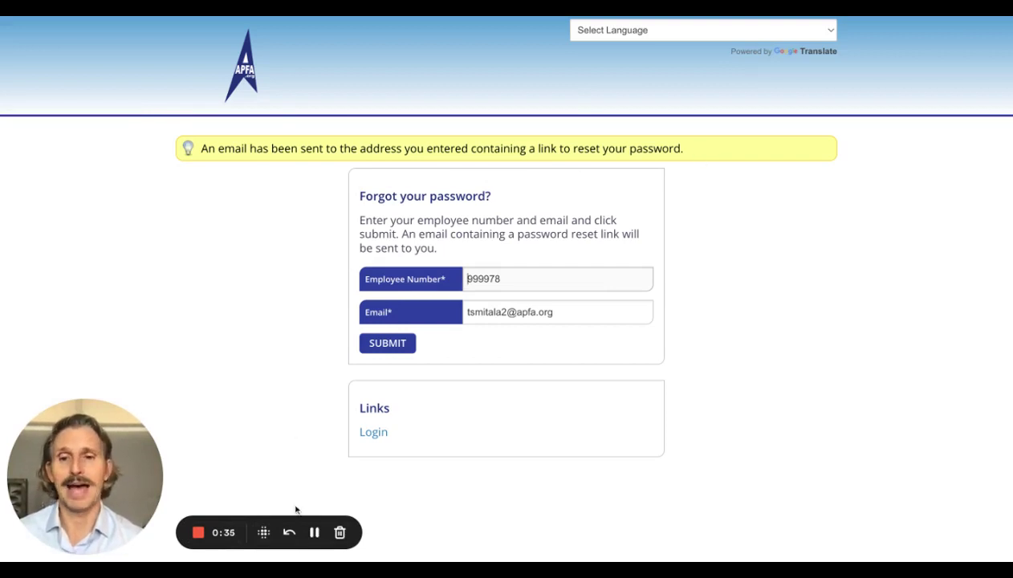
# Read the MemberLink reset e-mail in Outlook and follow its 'here' link
pyautogui.click(313, 532)
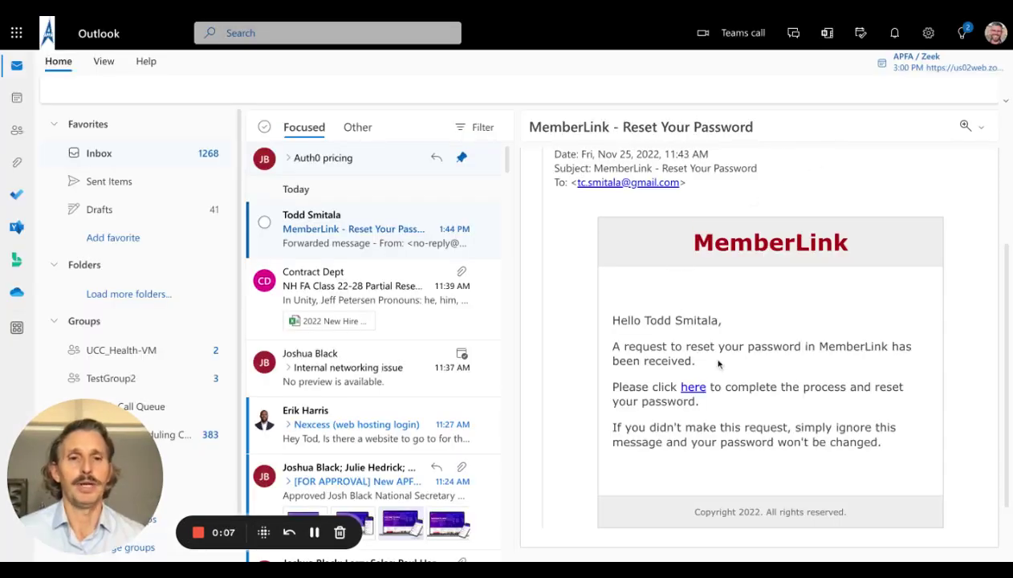
pyautogui.scroll(1, 690, 272)
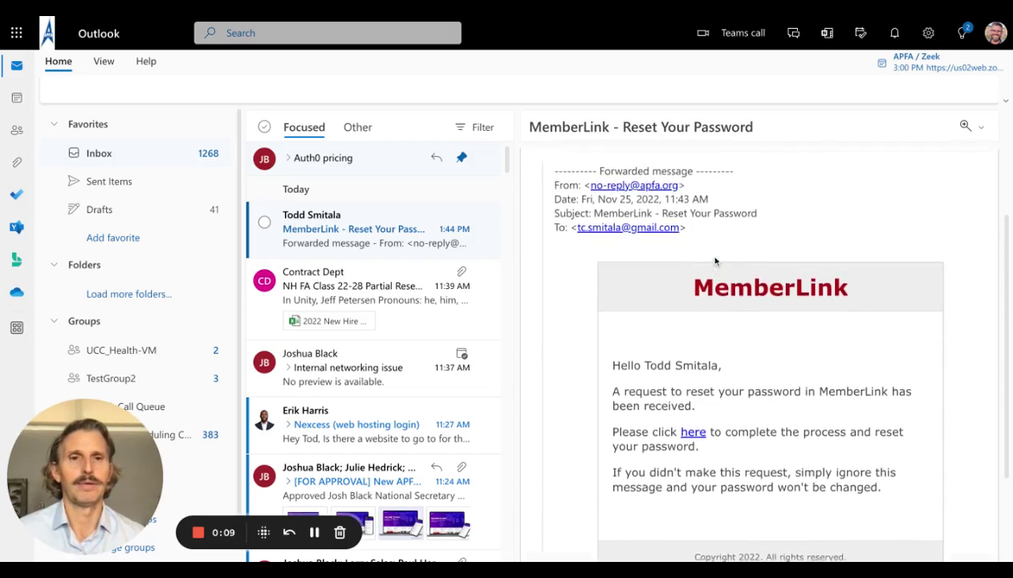
pyautogui.scroll(-2, 642, 293)
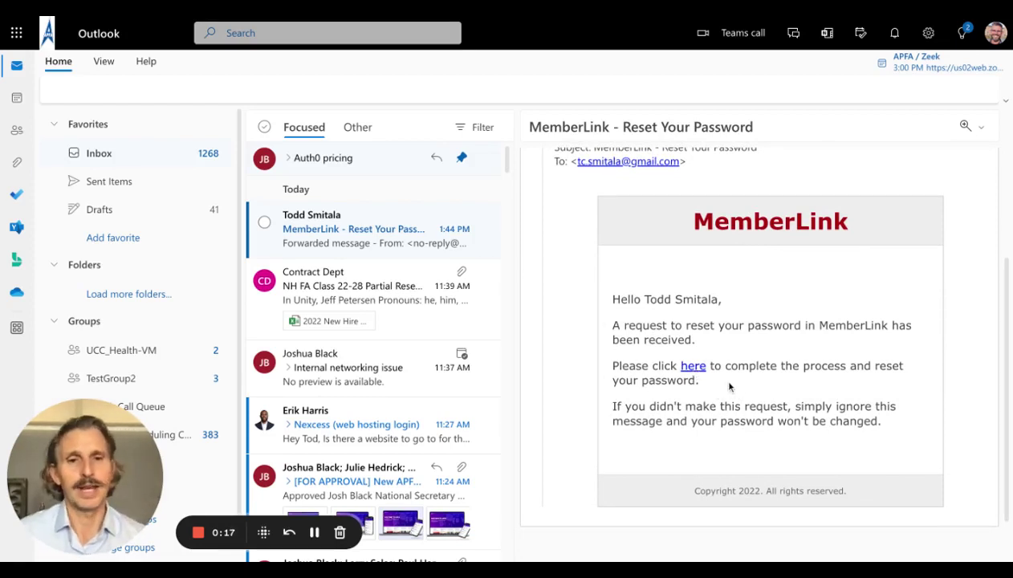
pyautogui.click(694, 366)
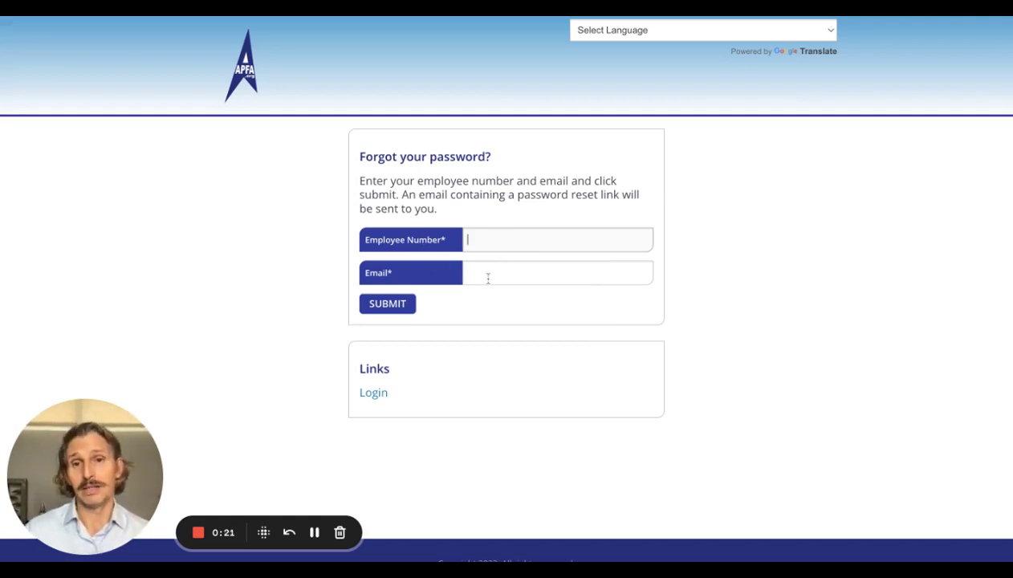
# Submit a reset request with a different employee number and a mismatched e-mail address
pyautogui.write('9999')
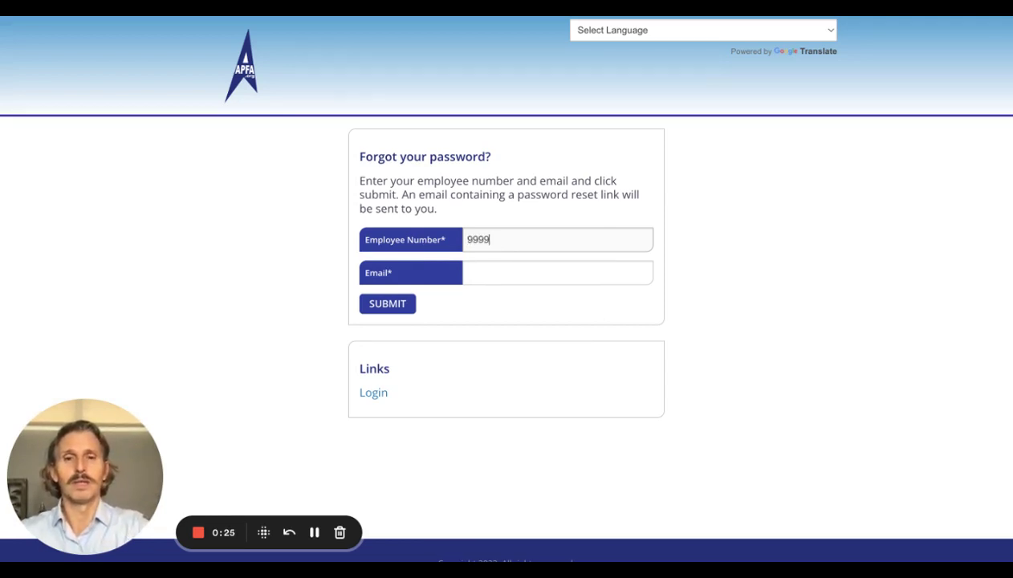
pyautogui.write('79')
pyautogui.click(466, 272)
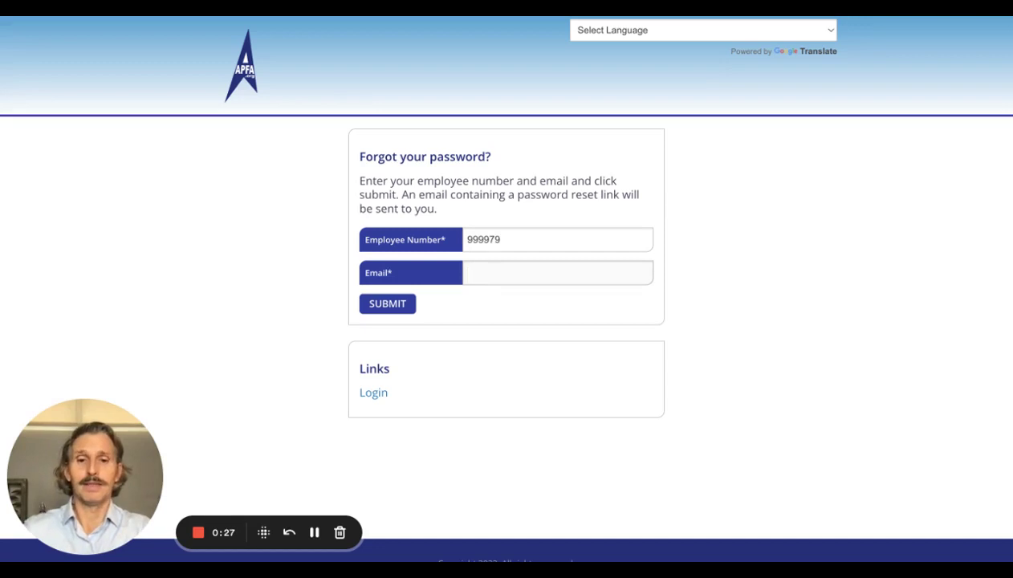
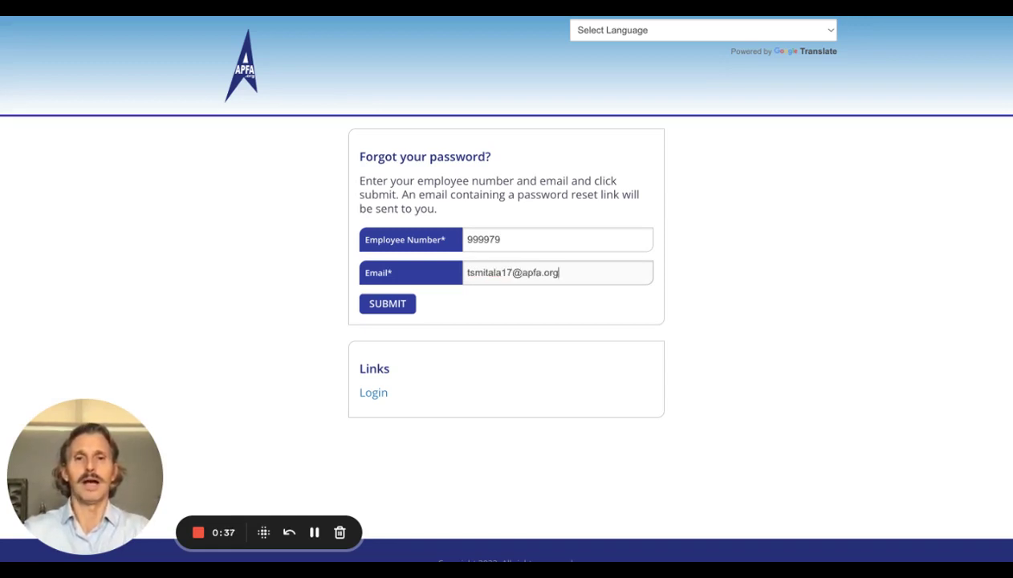
pyautogui.click(379, 303)
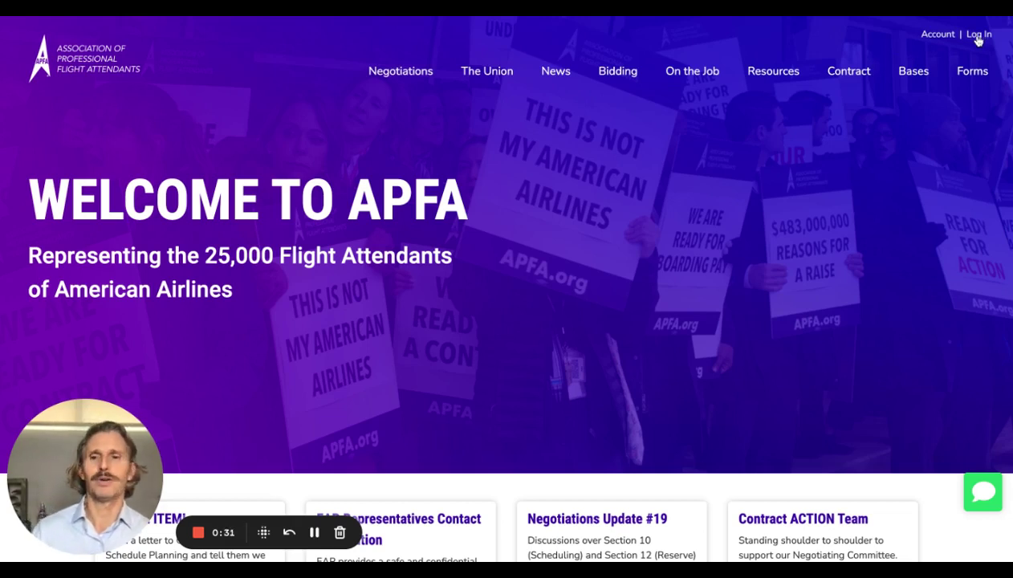
# Log in with the employee number and the new password, replacing the autofilled ID
pyautogui.click(978, 38)
pyautogui.click(335, 169)
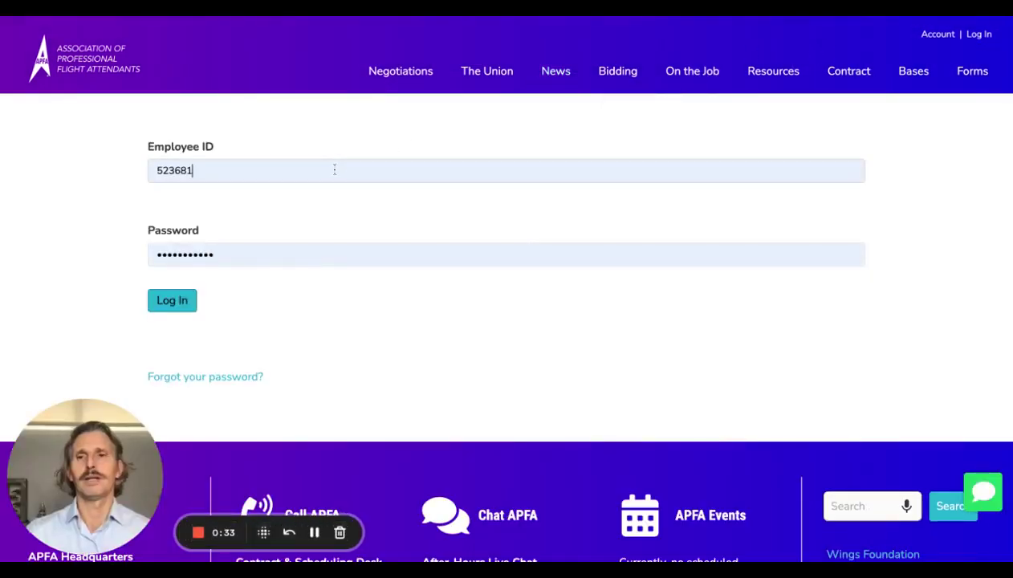
pyautogui.press('BackSpace')
pyautogui.press('BackSpace')
pyautogui.press('BackSpace')
pyautogui.press('BackSpace')
pyautogui.press('BackSpace')
pyautogui.press('BackSpace')
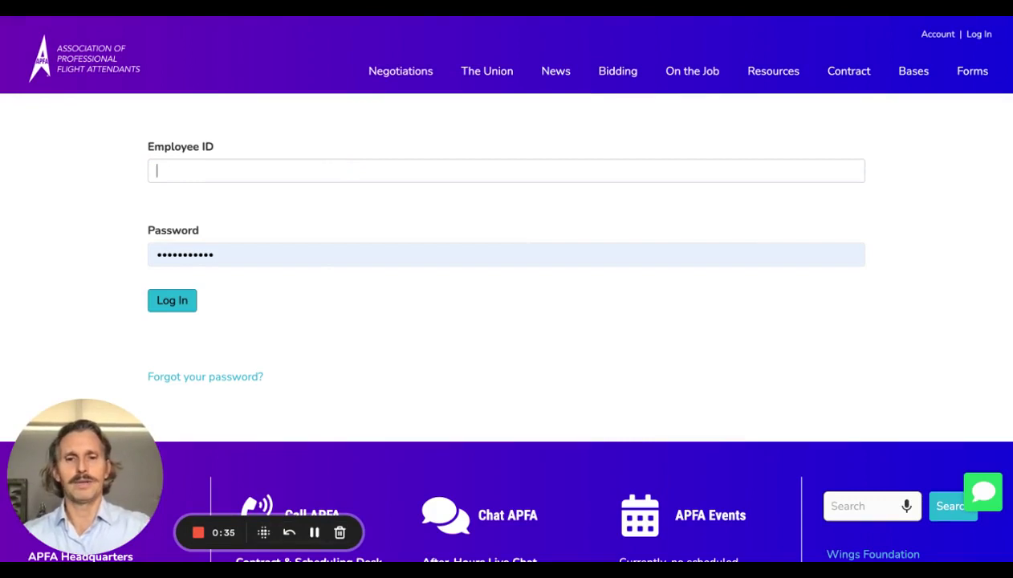
pyautogui.write('9999')
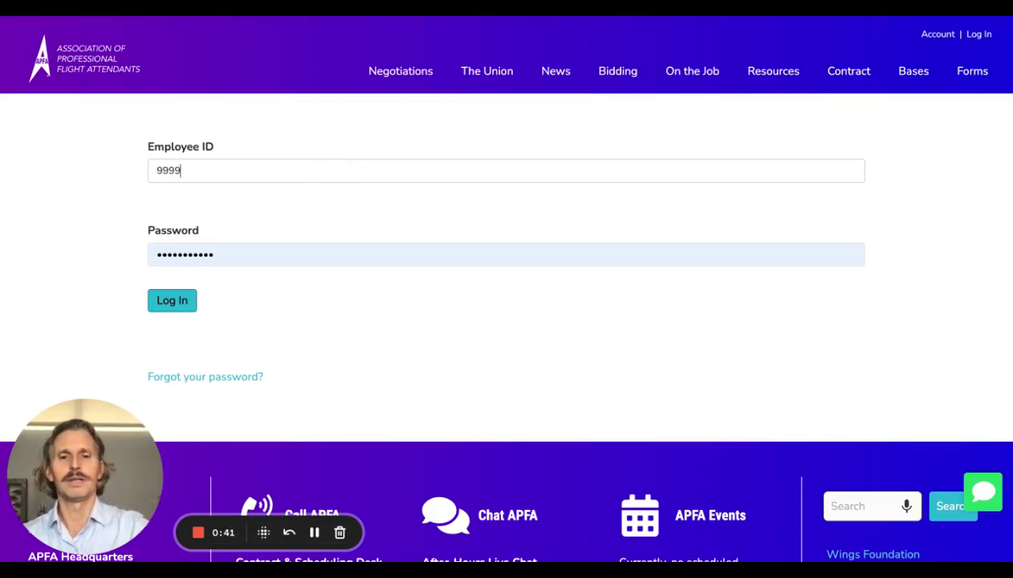
pyautogui.write('78')
pyautogui.press('Tab')
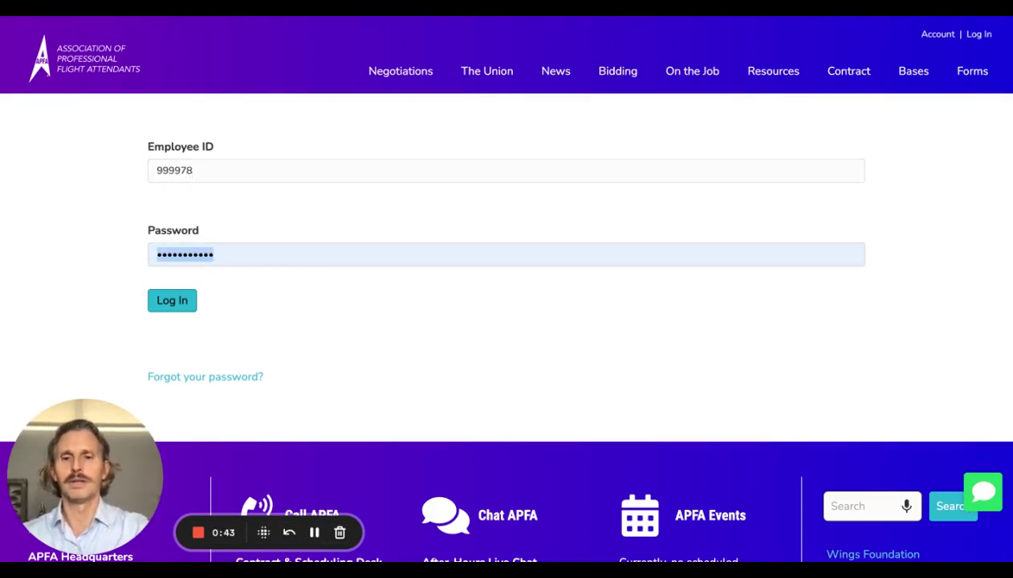
pyautogui.write('•••••')
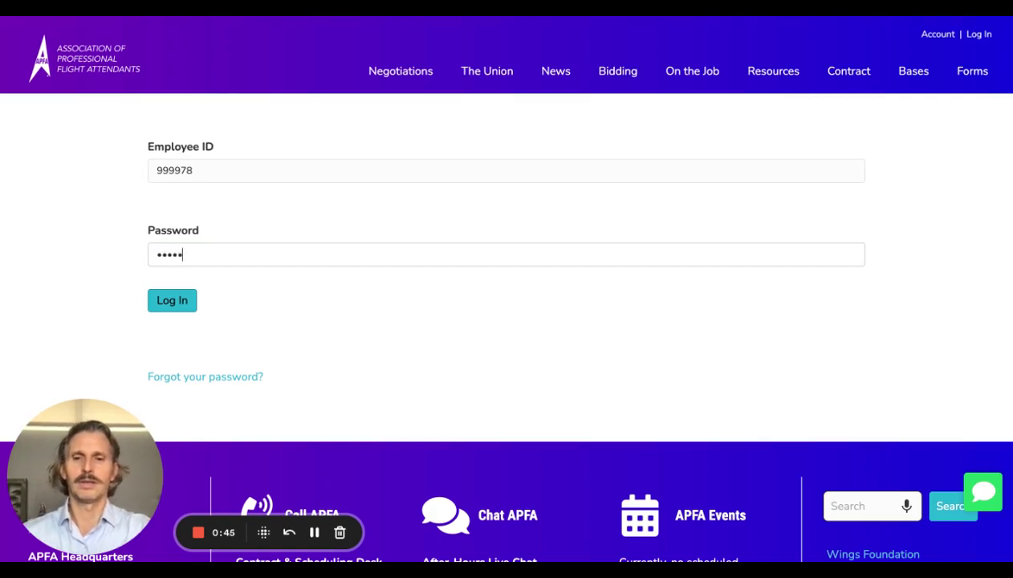
pyautogui.write('••')
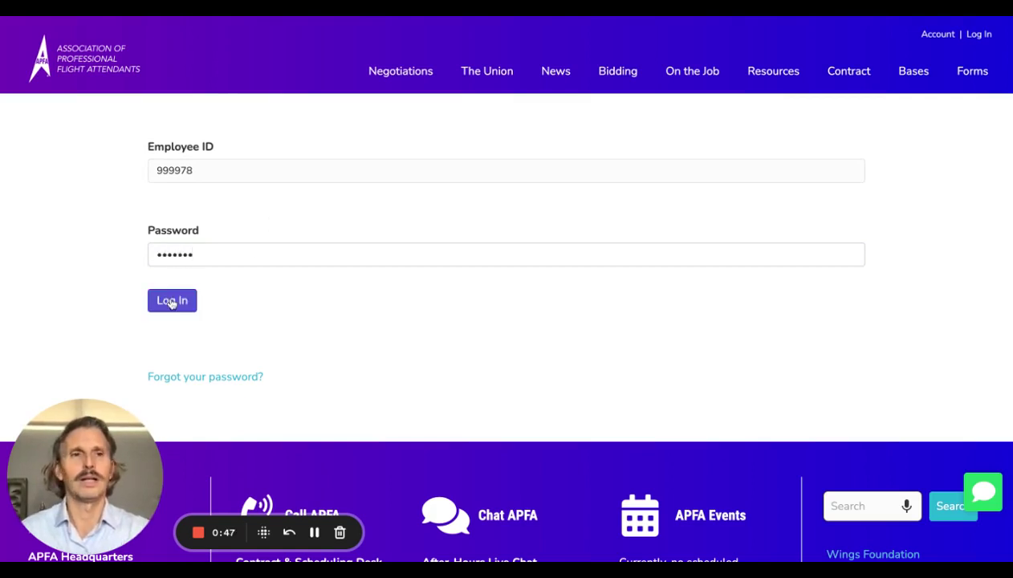
pyautogui.click(171, 301)
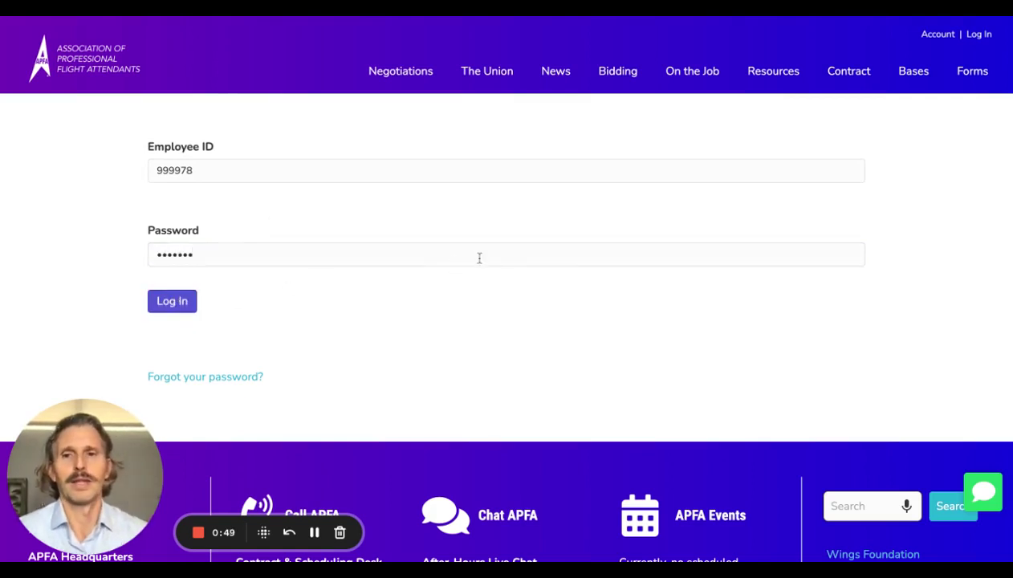